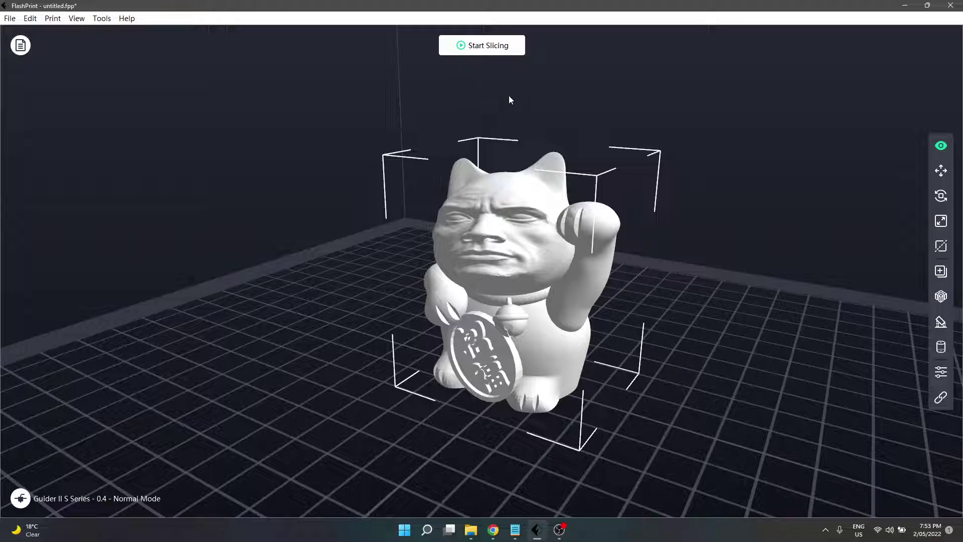
# - Open the slicing settings in expert mode and show the shell settings
pyautogui.click(494, 50)
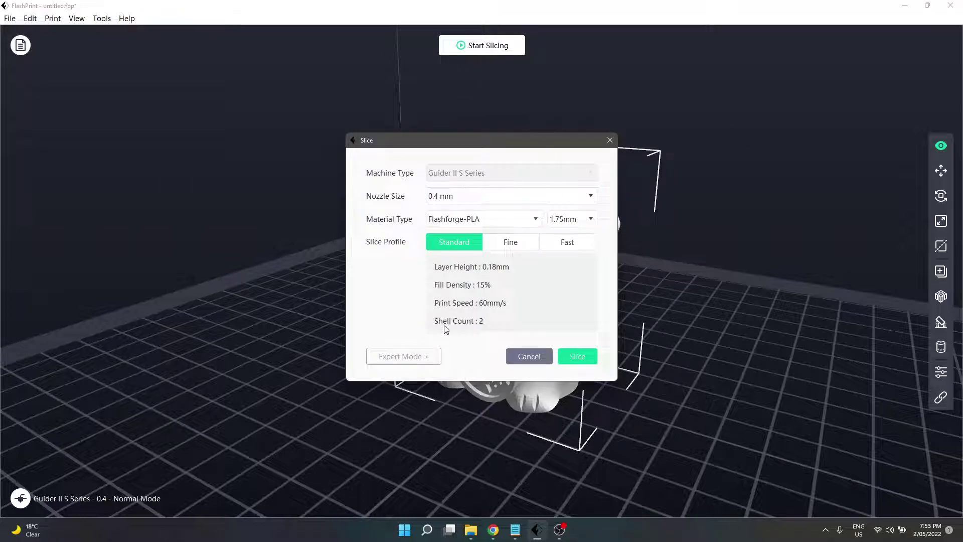
pyautogui.click(426, 361)
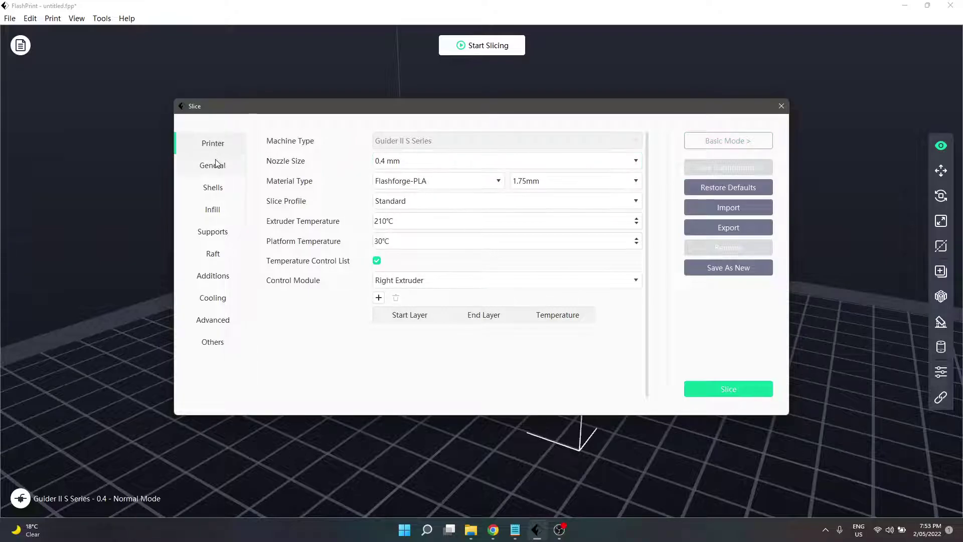
pyautogui.click(219, 189)
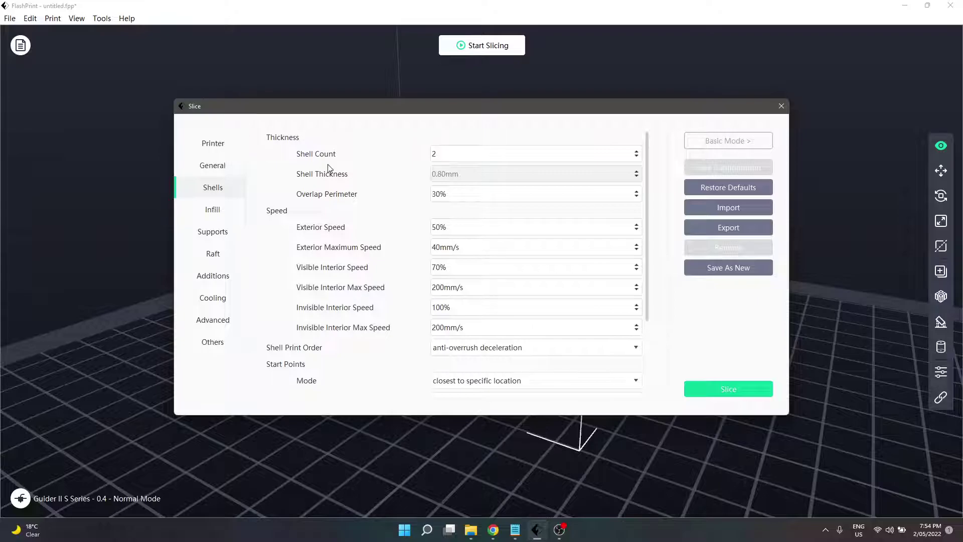
# - Try raising the shell count to 7, and reset it to its default
pyautogui.click(433, 155)
pyautogui.click(637, 151)
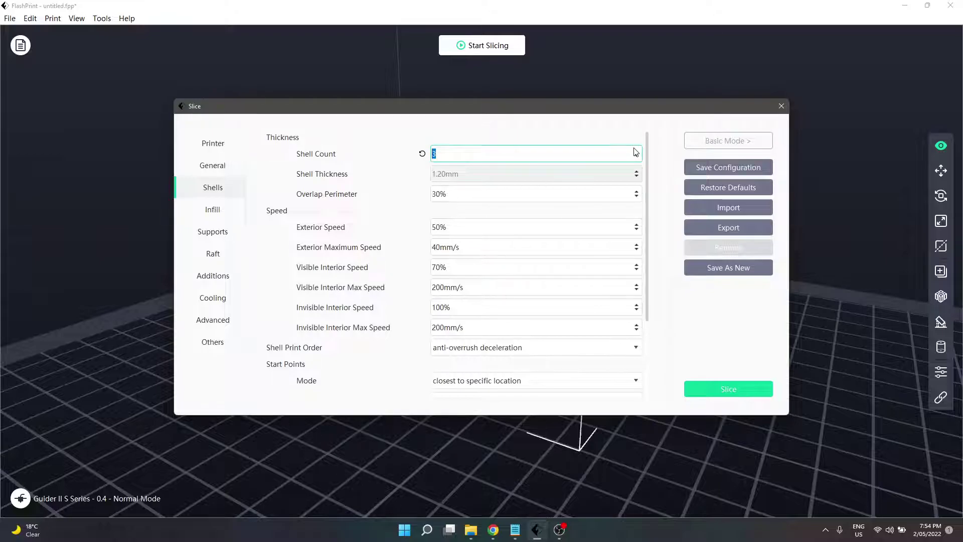
pyautogui.click(637, 152)
pyautogui.click(636, 152)
pyautogui.click(637, 151)
pyautogui.click(636, 151)
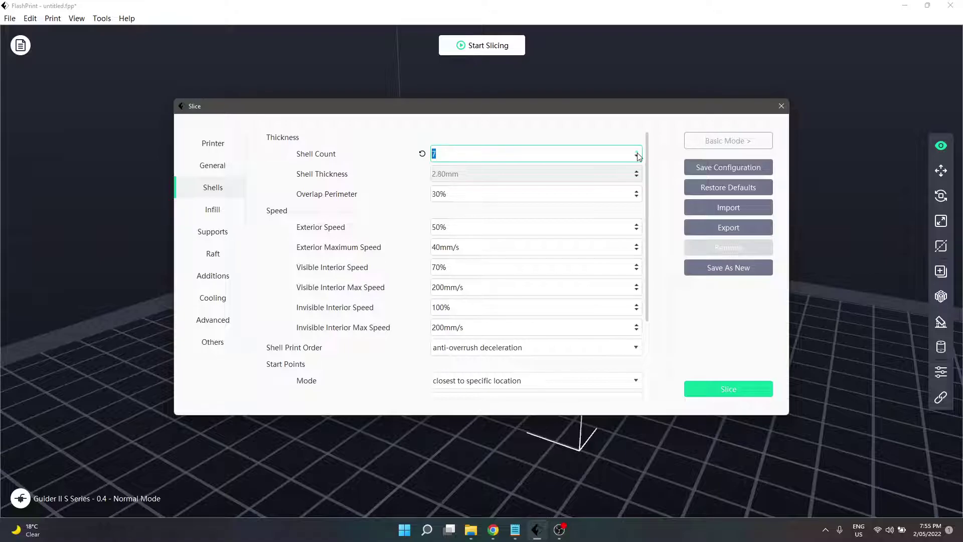
pyautogui.click(422, 154)
# - Review the general layer height and speed settings and the available shell print order options
pyautogui.click(247, 168)
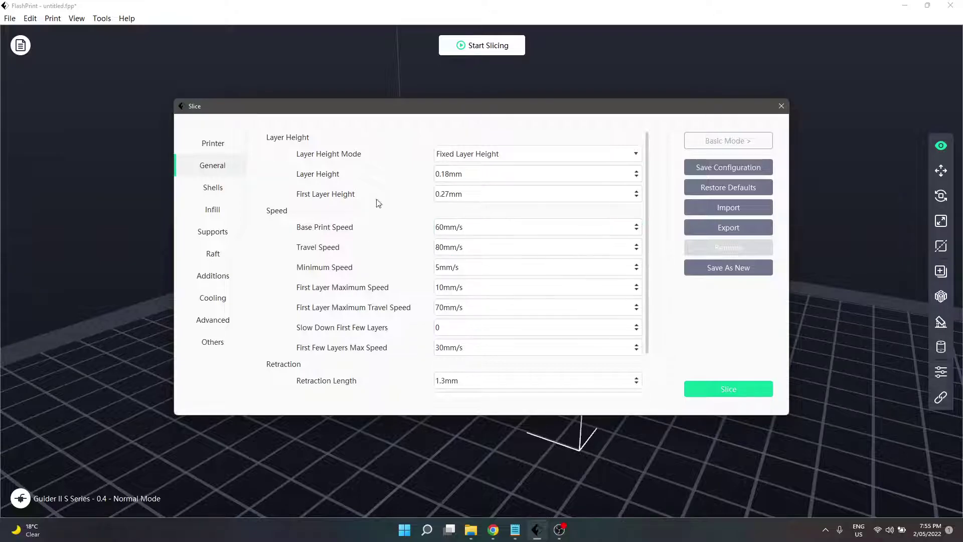
pyautogui.click(207, 195)
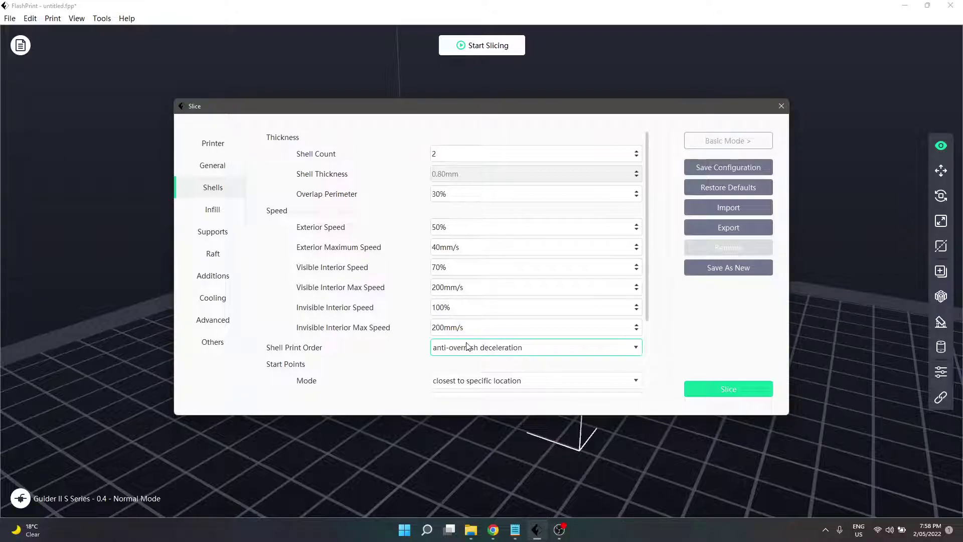
pyautogui.click(521, 350)
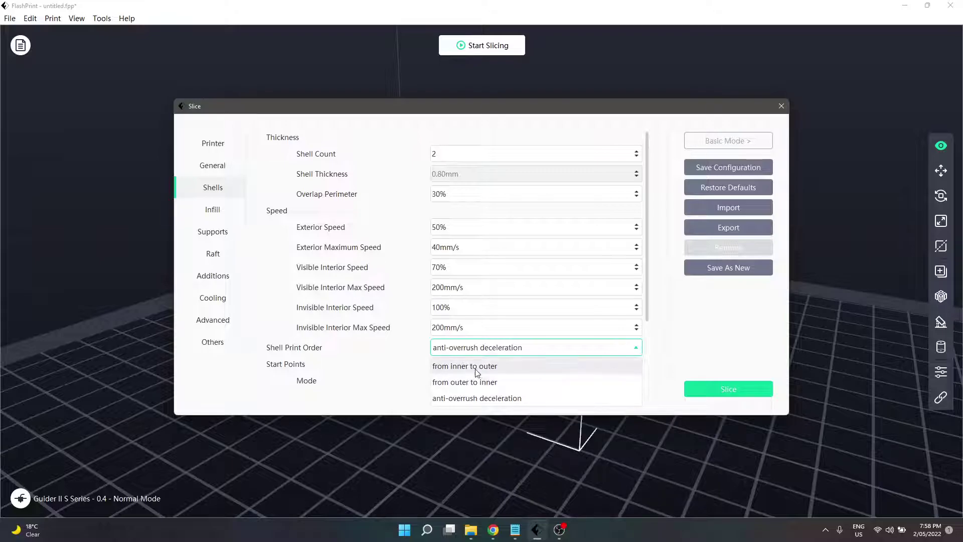
pyautogui.click(535, 353)
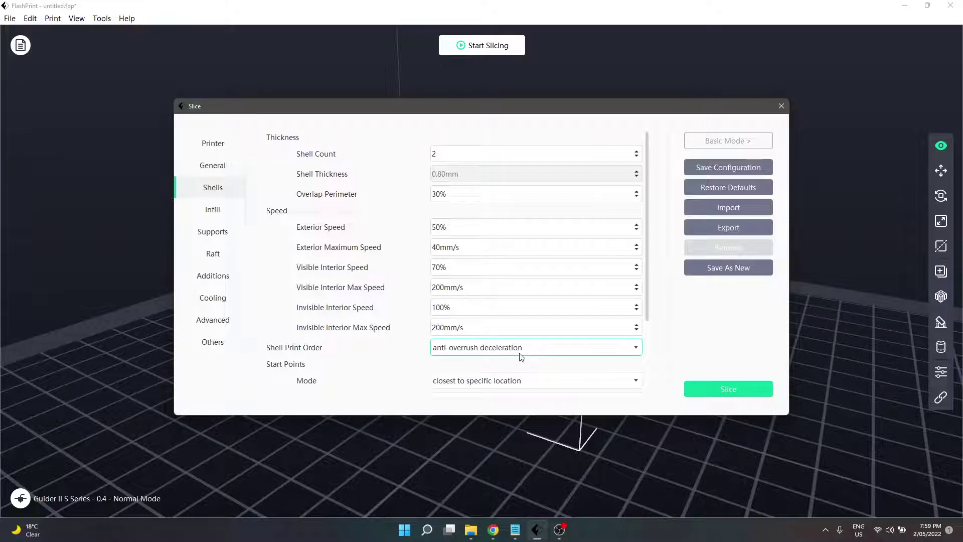
# - Examine the shell start point settings and view the photo of a printed seam in the web browser
pyautogui.click(232, 144)
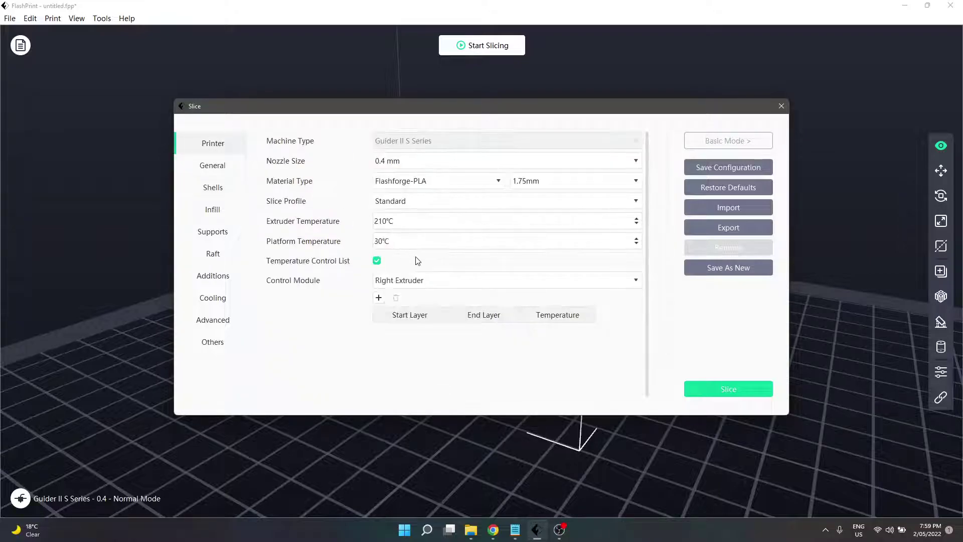
pyautogui.click(219, 187)
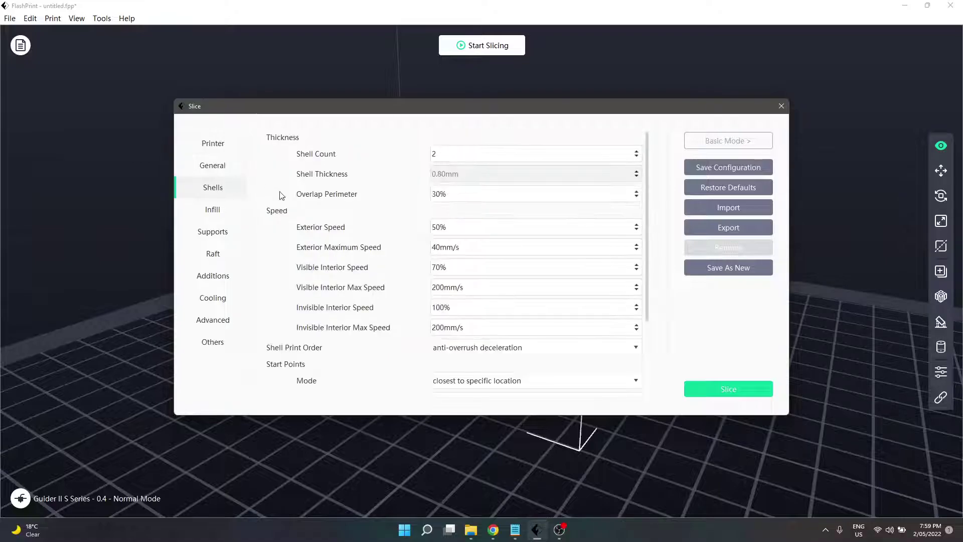
pyautogui.scroll(-2, 367, 230)
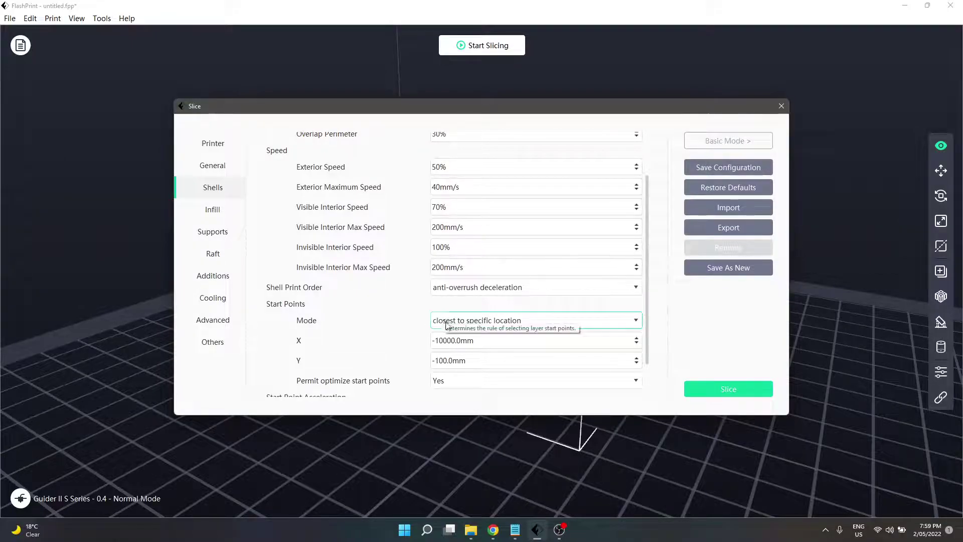
pyautogui.click(904, 10)
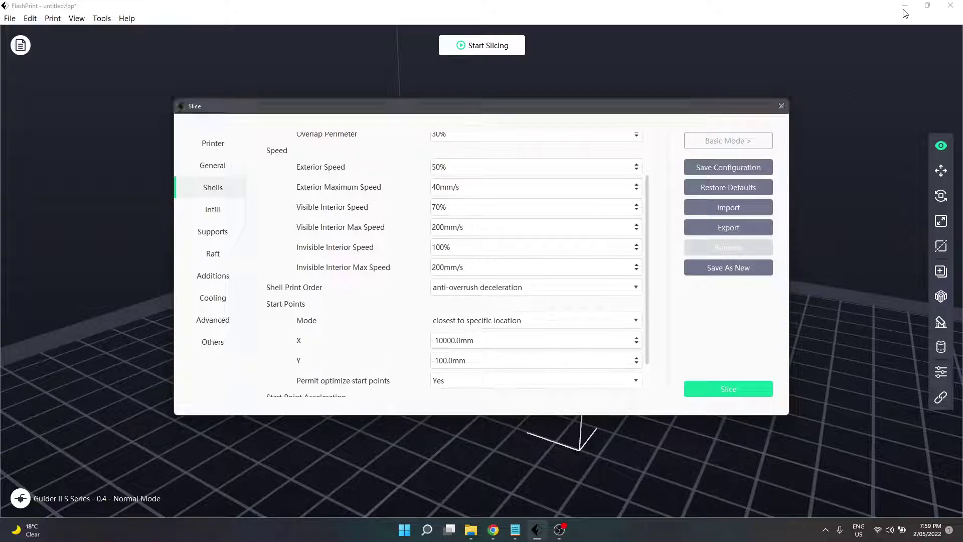
pyautogui.press('Escape')
pyautogui.click(901, 6)
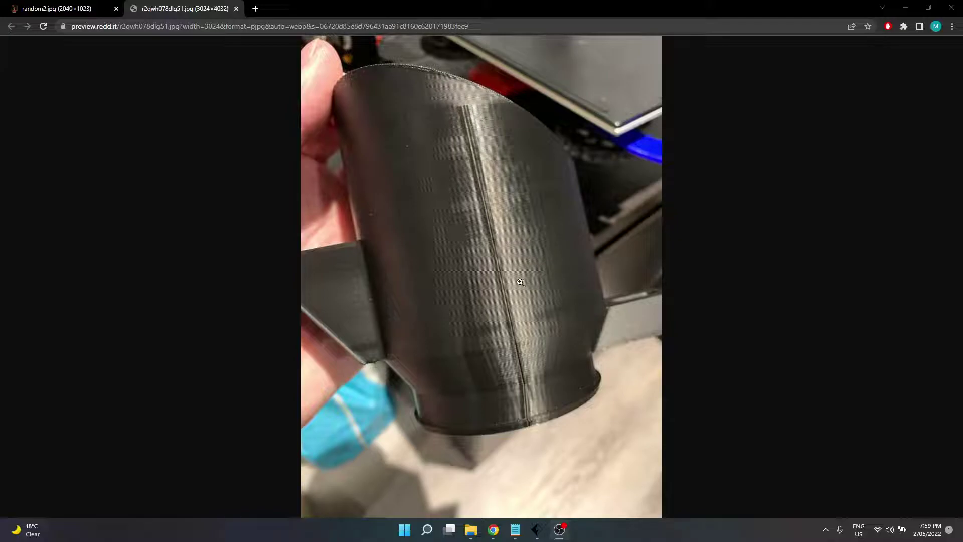
# - Return to FlashPrint, set the shell start point mode to inner recess point and slice the model
pyautogui.click(537, 529)
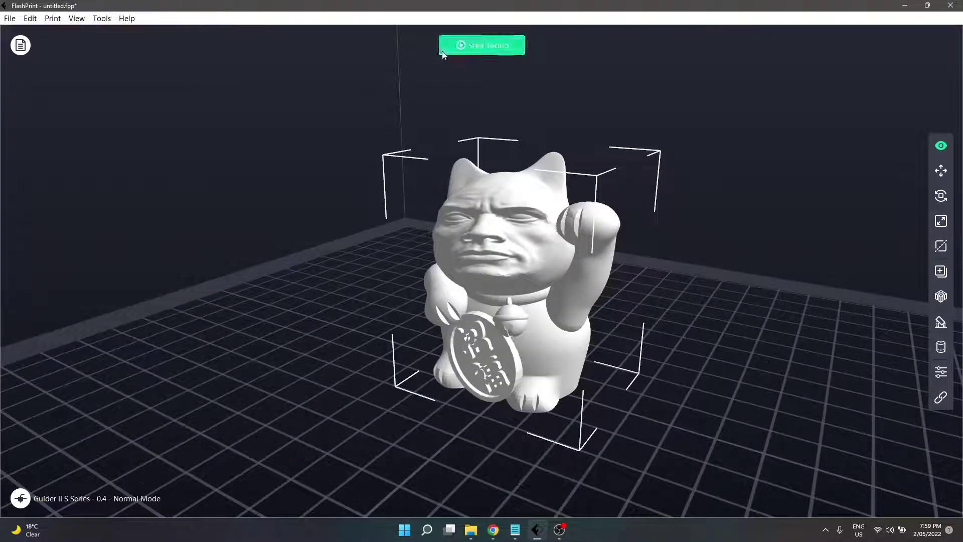
pyautogui.click(454, 46)
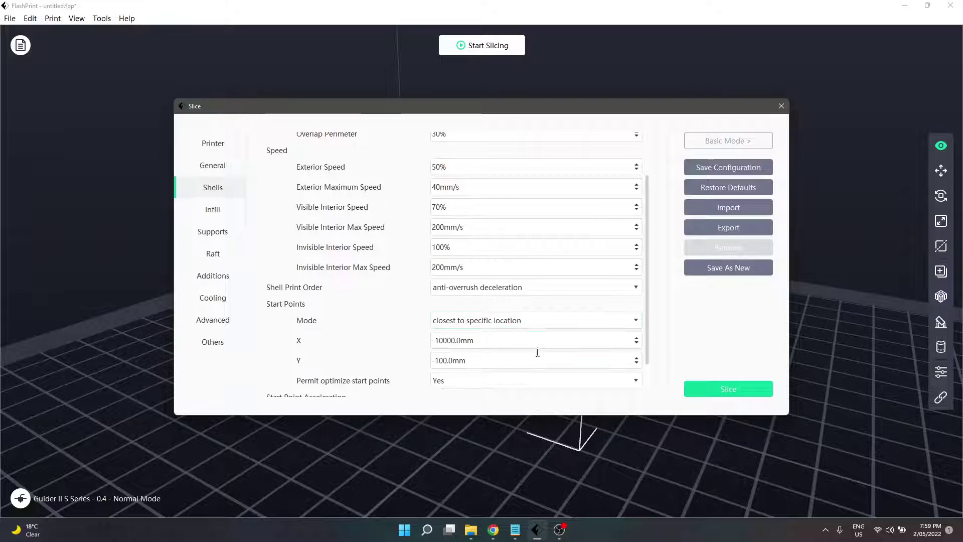
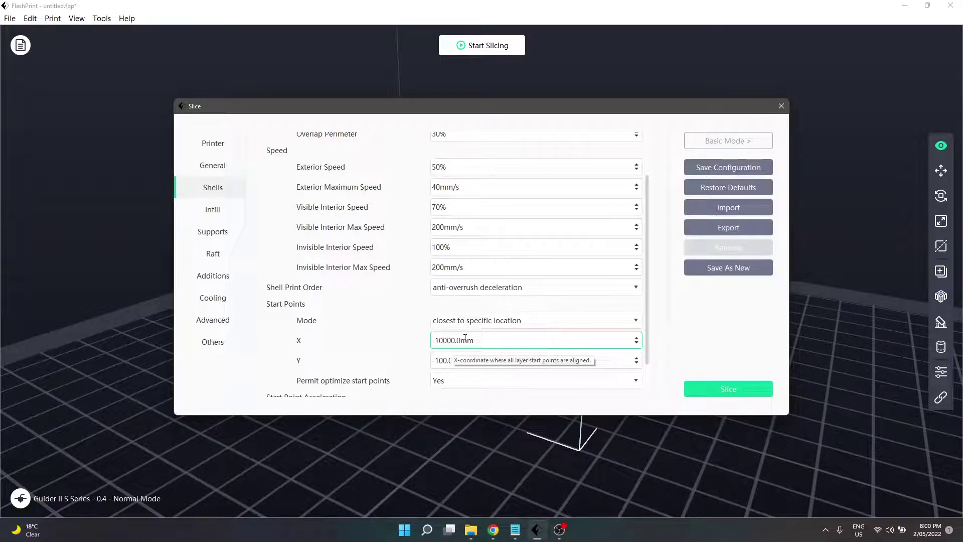
pyautogui.click(503, 320)
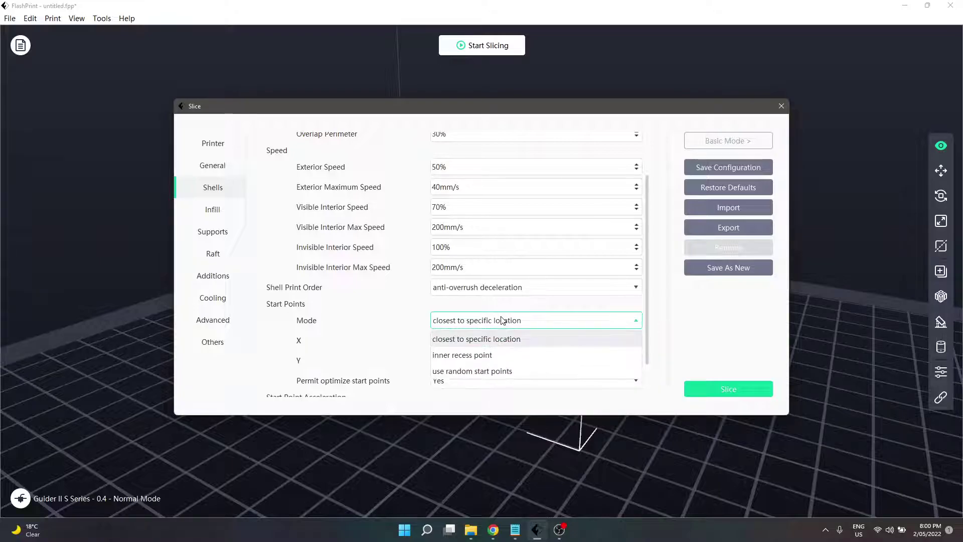
pyautogui.click(485, 354)
pyautogui.scroll(-1, 462, 297)
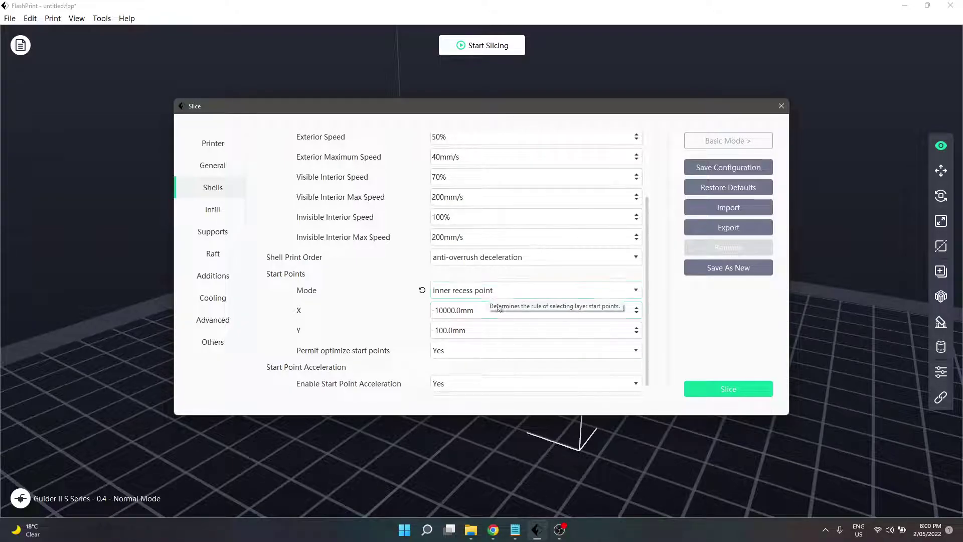
pyautogui.click(695, 389)
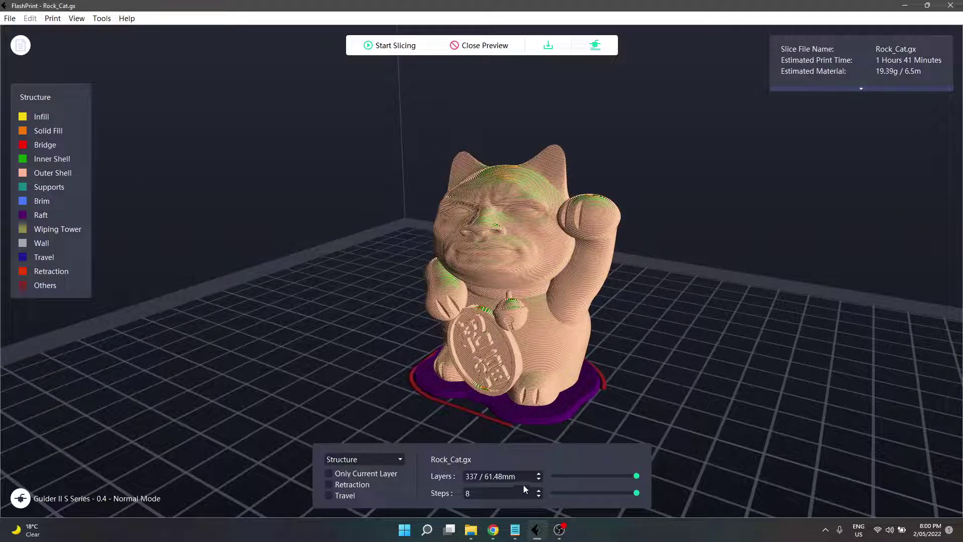
# - Preview layer 11 of the sliced model and scrub through its print steps from 0 to 293
pyautogui.tripleClick(475, 476)
pyautogui.write('11')
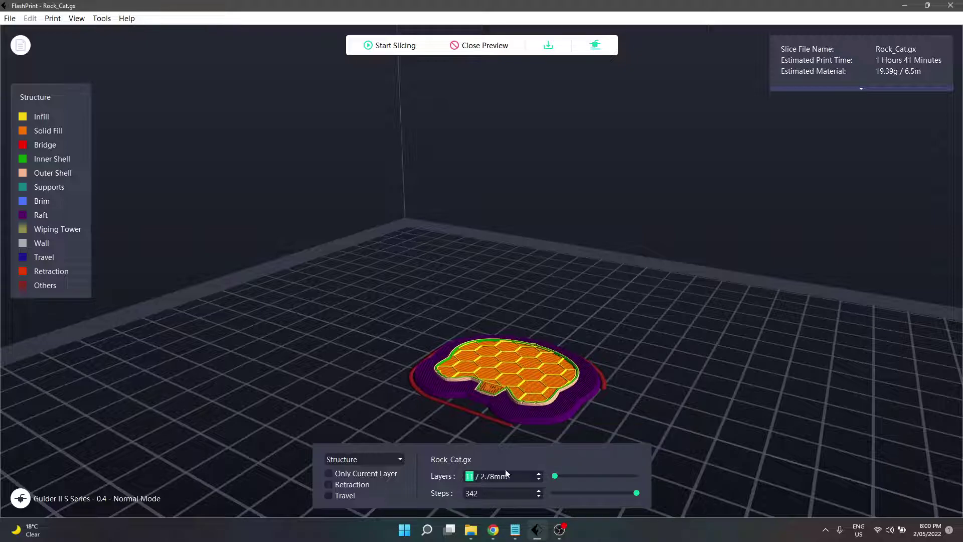
pyautogui.scroll(5, 509, 476)
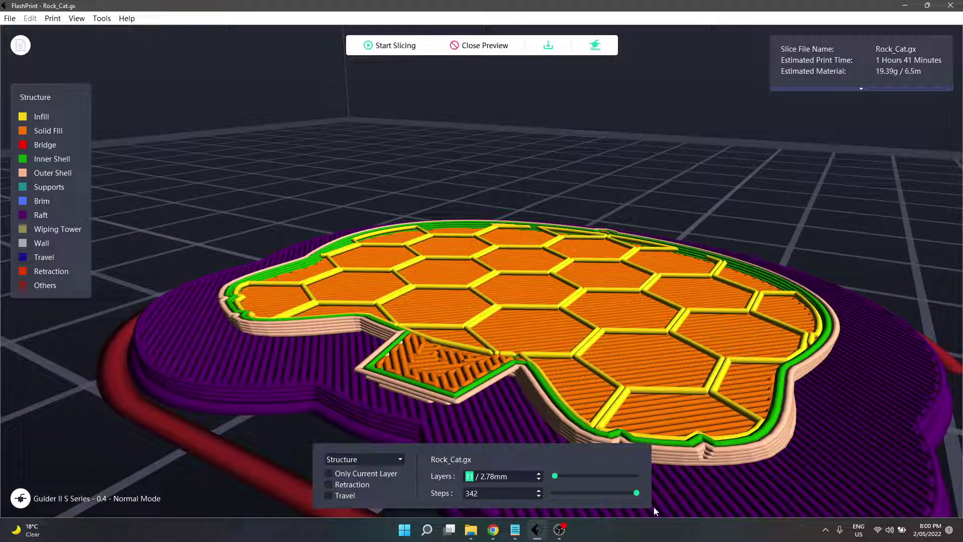
pyautogui.moveTo(636, 493); pyautogui.dragTo(555, 498)
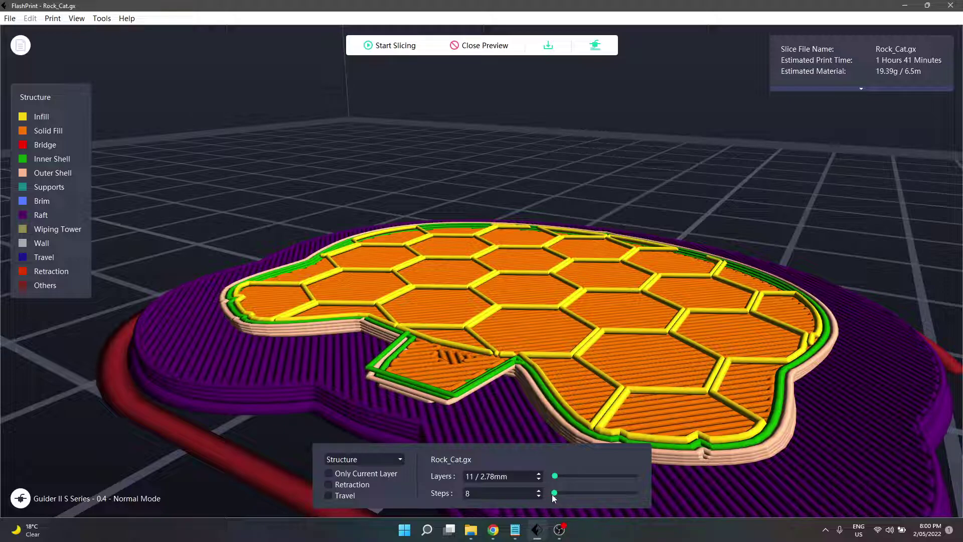
pyautogui.moveTo(553, 494); pyautogui.dragTo(546, 494)
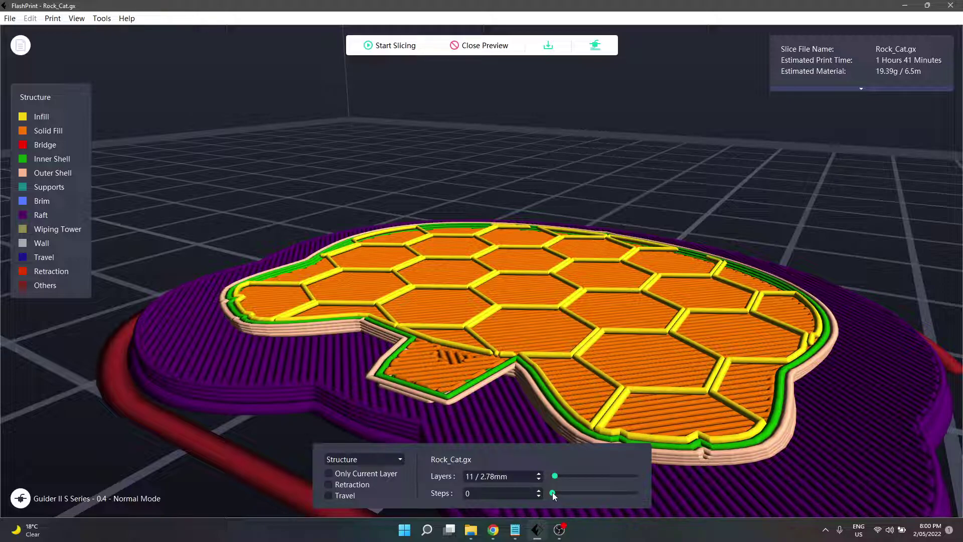
pyautogui.moveTo(552, 491); pyautogui.dragTo(622, 495)
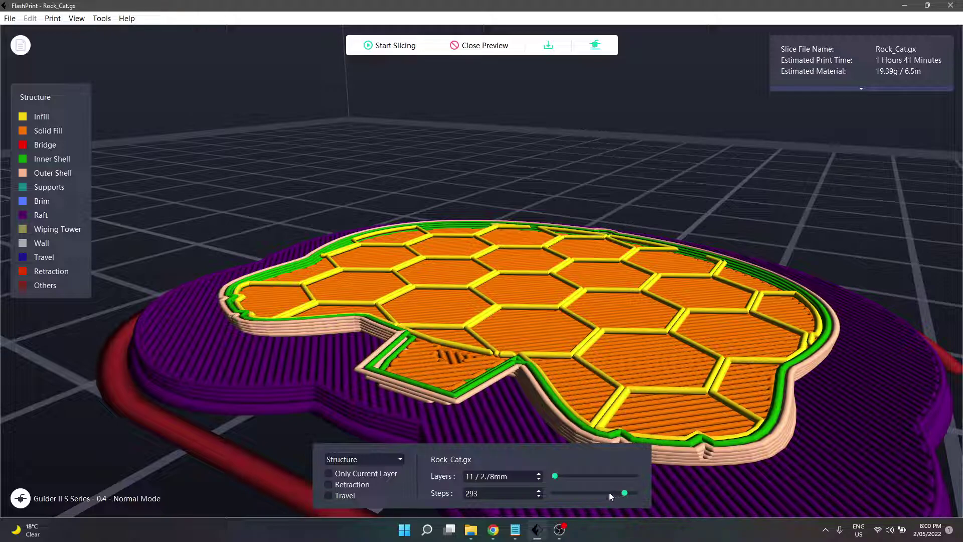
# - Go back to print step 290 of layer 11 and examine the shell start point at the front notch
pyautogui.click(540, 496)
pyautogui.click(538, 495)
pyautogui.click(538, 495)
pyautogui.moveTo(406, 343); pyautogui.dragTo(474, 353)
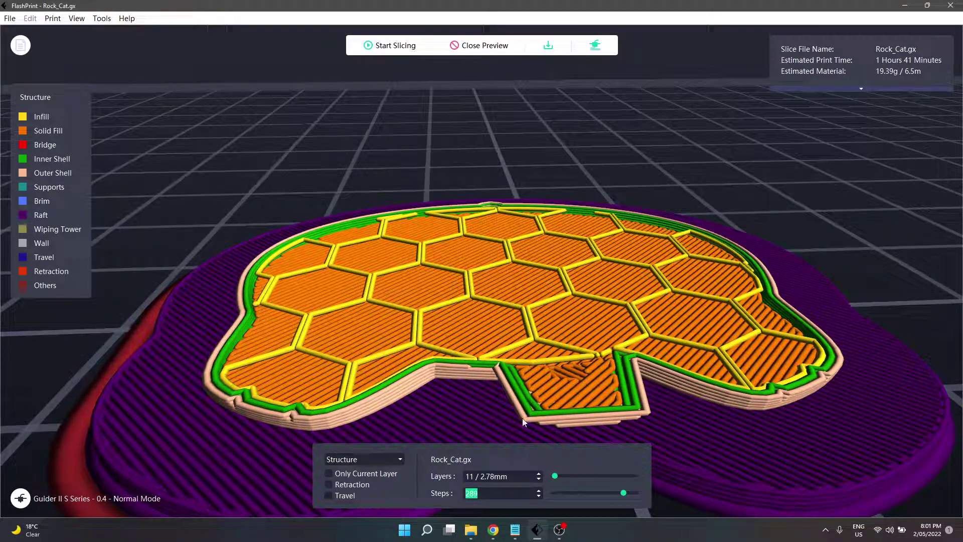
pyautogui.click(539, 489)
# - Recheck the start point settings, then close the slice preview and examine the model's feet and medallion
pyautogui.click(381, 44)
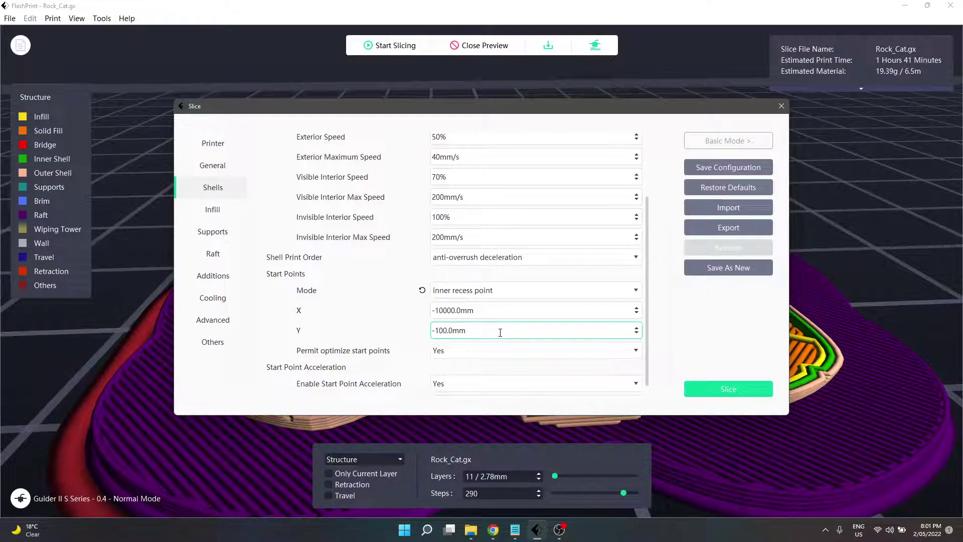
pyautogui.click(785, 111)
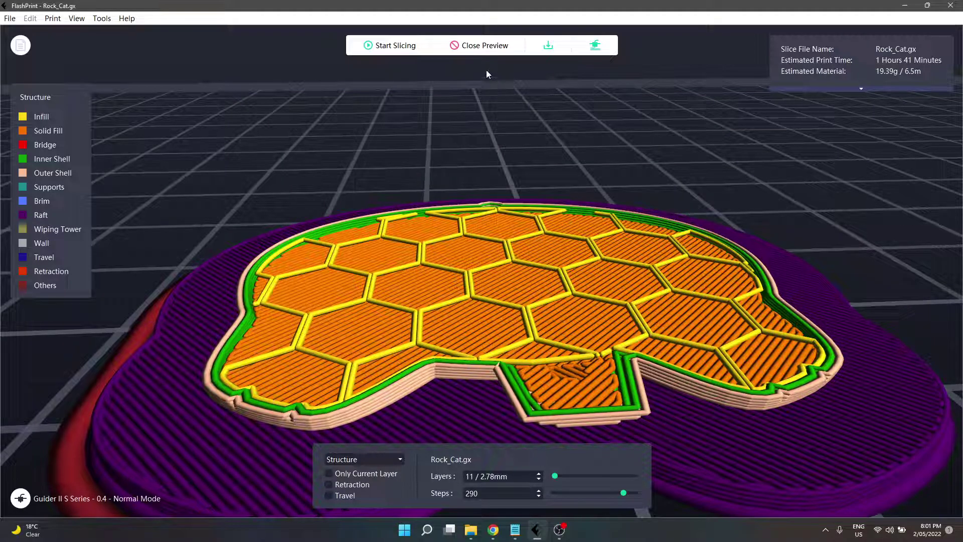
pyautogui.click(482, 46)
pyautogui.scroll(-3, 469, 332)
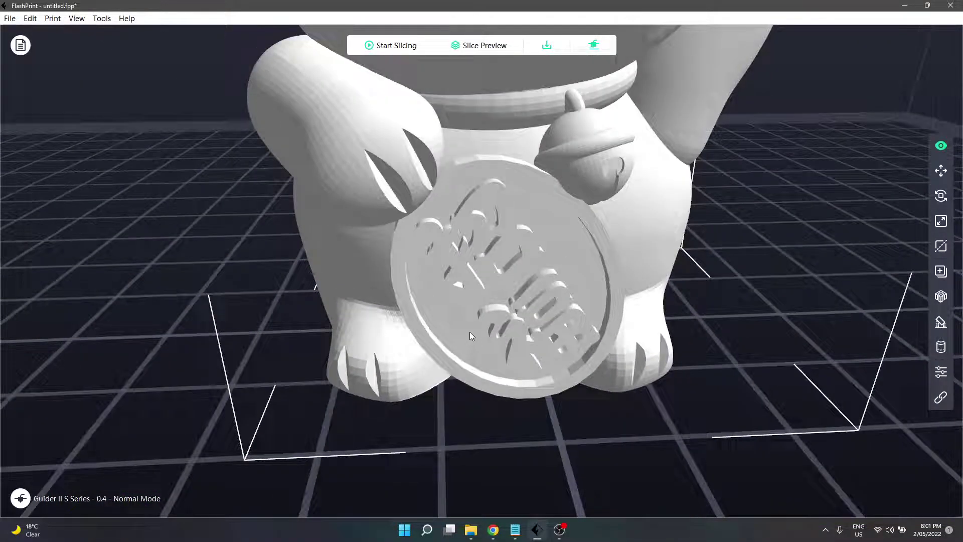
pyautogui.moveTo(470, 332); pyautogui.dragTo(487, 316)
pyautogui.scroll(2, 560, 260)
pyautogui.moveTo(560, 261); pyautogui.dragTo(498, 260)
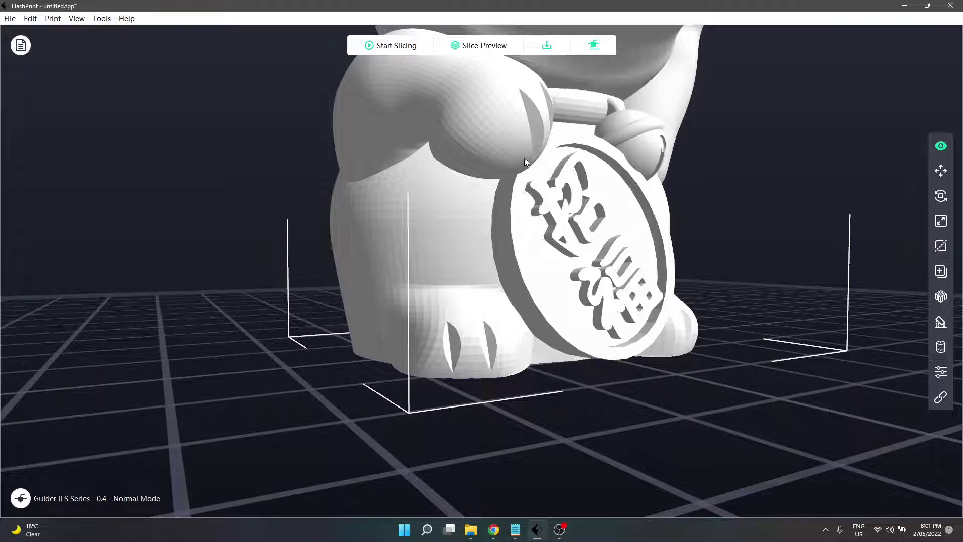
# - Change the shell start point mode to use random start points and close the slicing settings
pyautogui.click(473, 49)
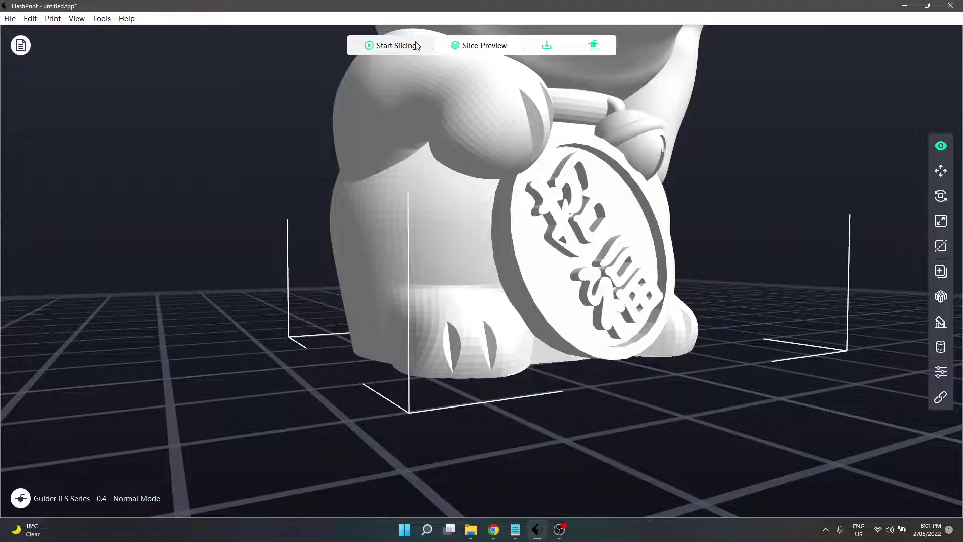
pyautogui.click(417, 46)
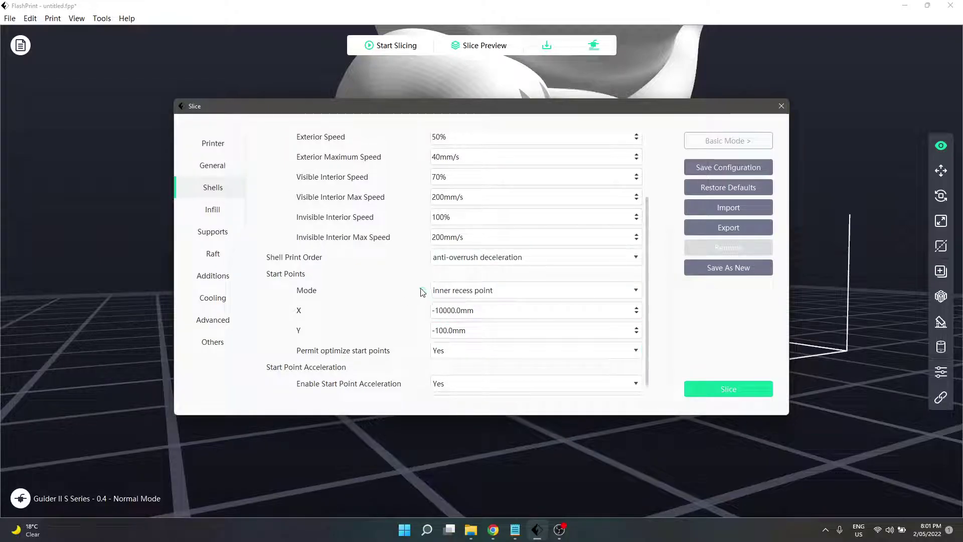
pyautogui.click(453, 291)
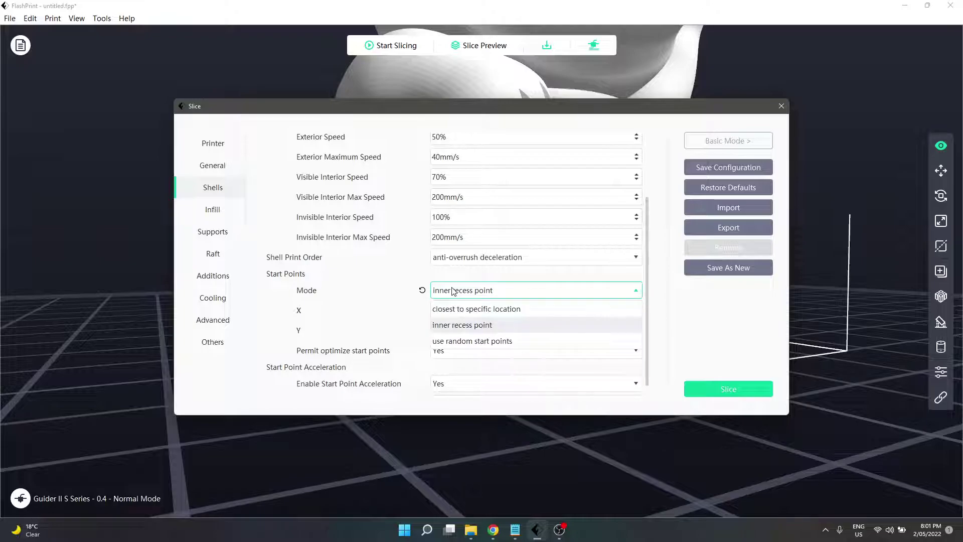
pyautogui.click(467, 341)
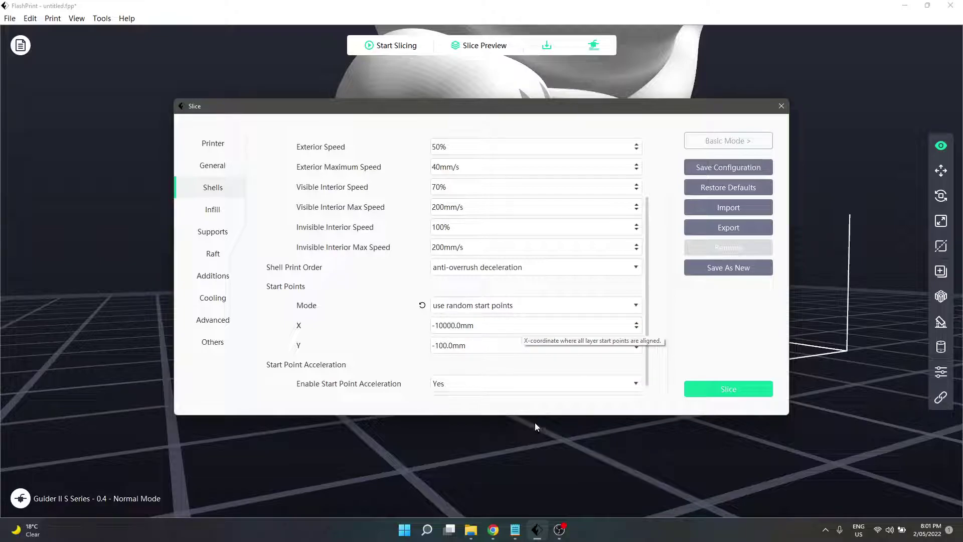
pyautogui.click(781, 105)
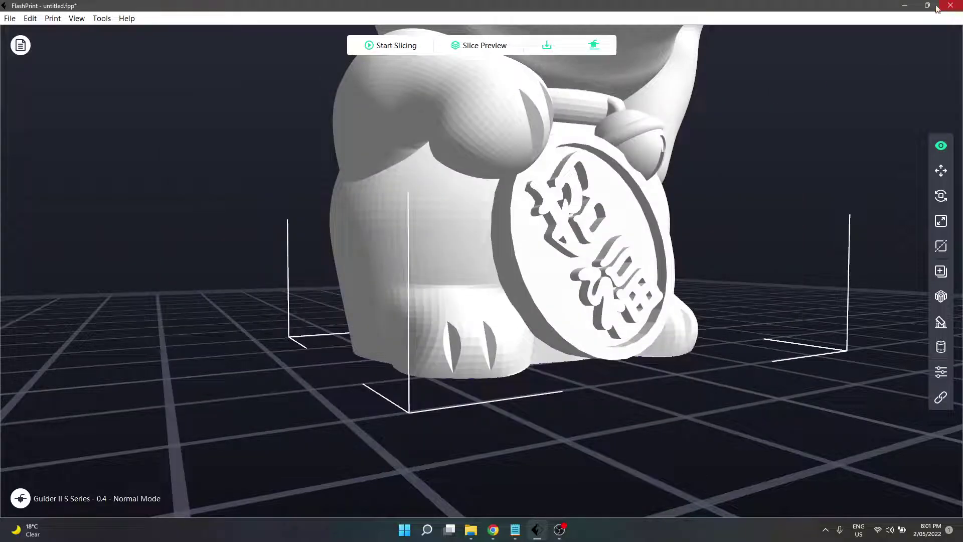
# - View the random seam example image in the web browser, and return to FlashPrint's shell start point settings
pyautogui.click(905, 6)
pyautogui.click(63, 8)
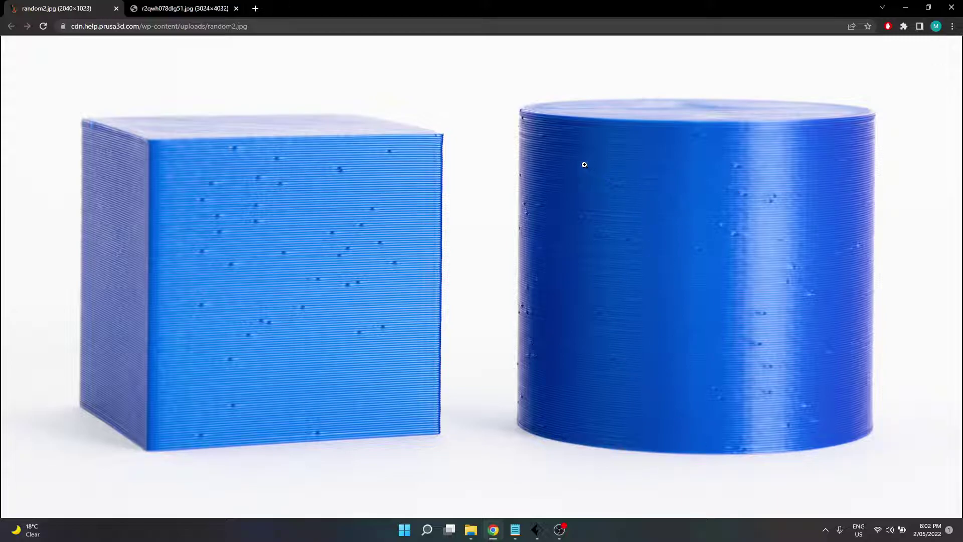
pyautogui.click(542, 535)
pyautogui.click(394, 52)
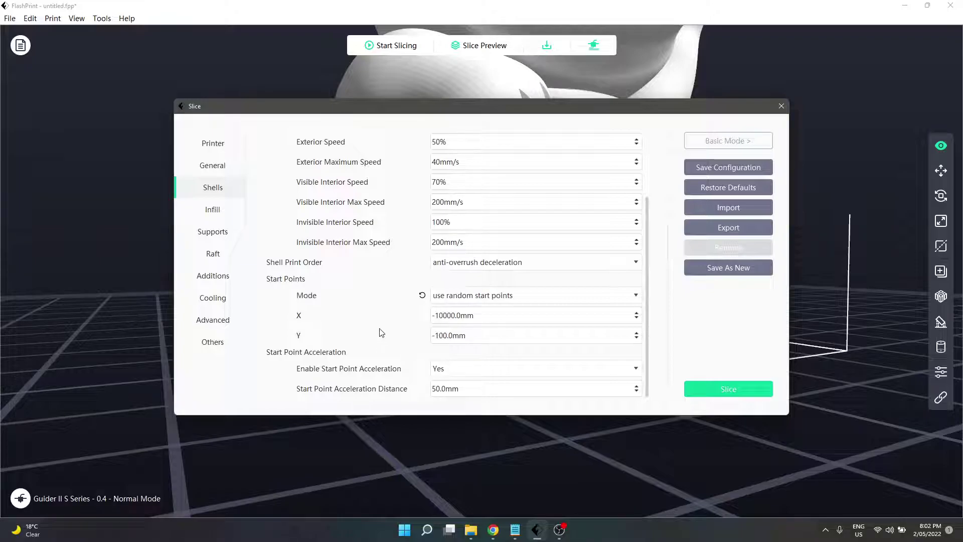
pyautogui.moveTo(406, 336)
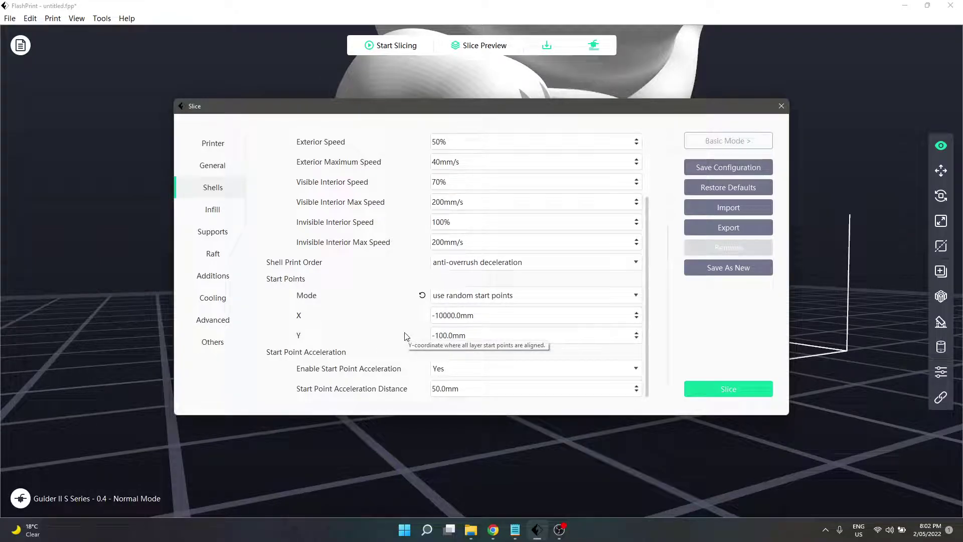